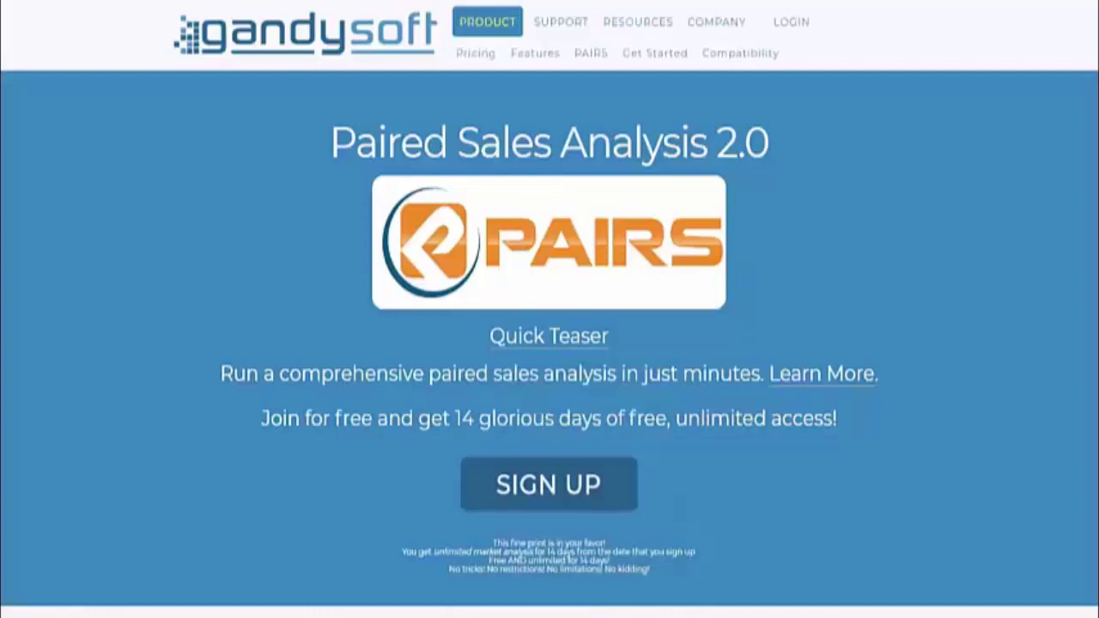
# - Go to the PAIRS login page and tick Remember Me
pyautogui.click(789, 28)
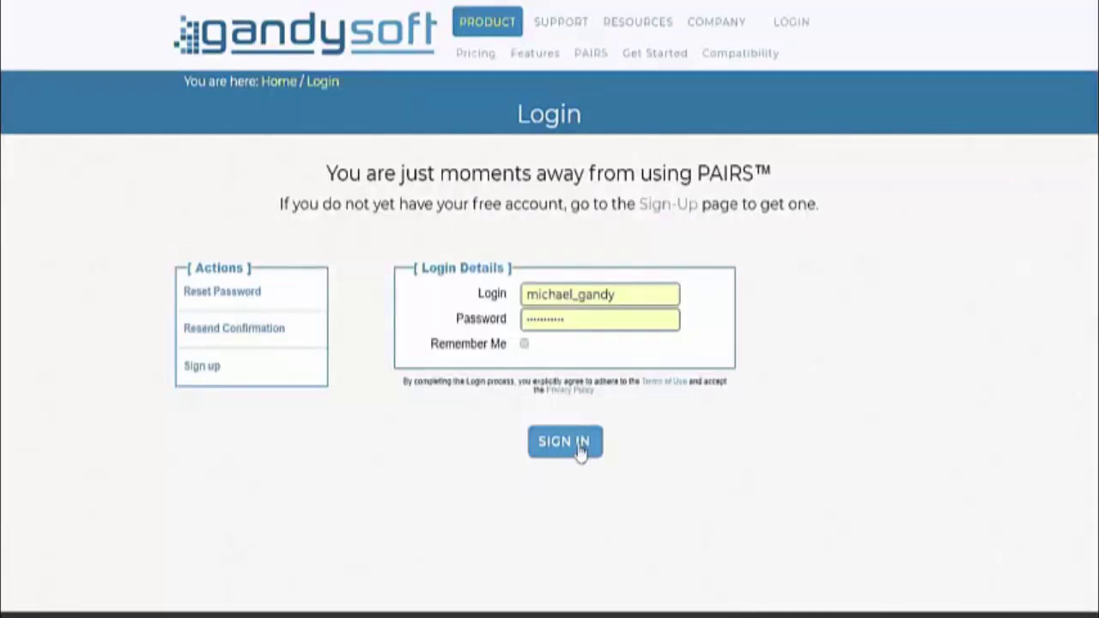
pyautogui.click(524, 344)
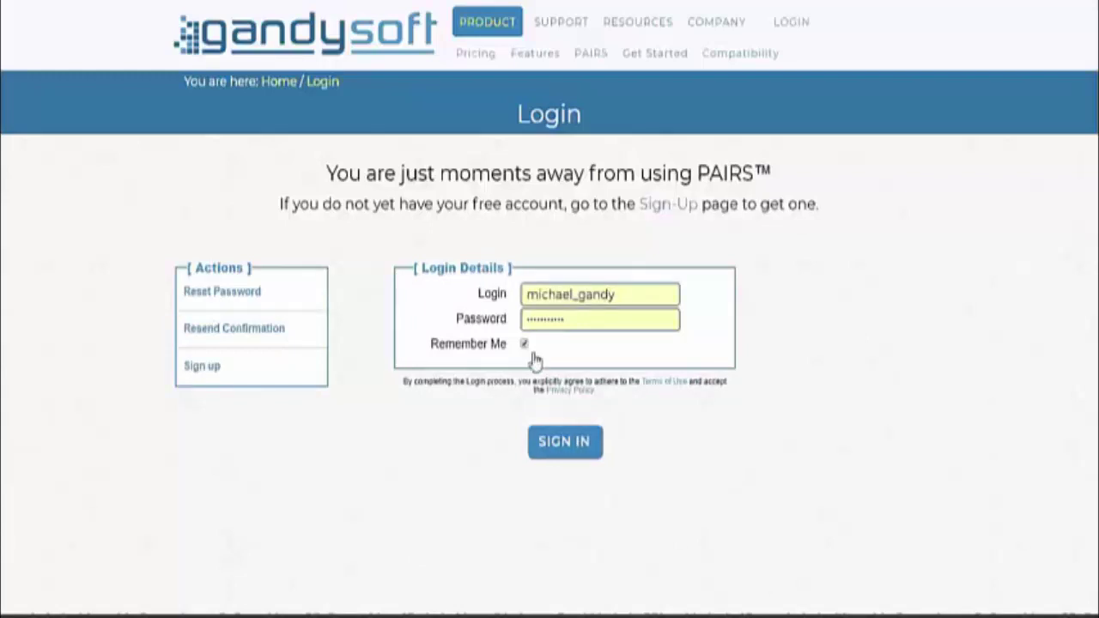
# - Sign in and start a new PAIRS analysis titled 'demo'
pyautogui.click(568, 446)
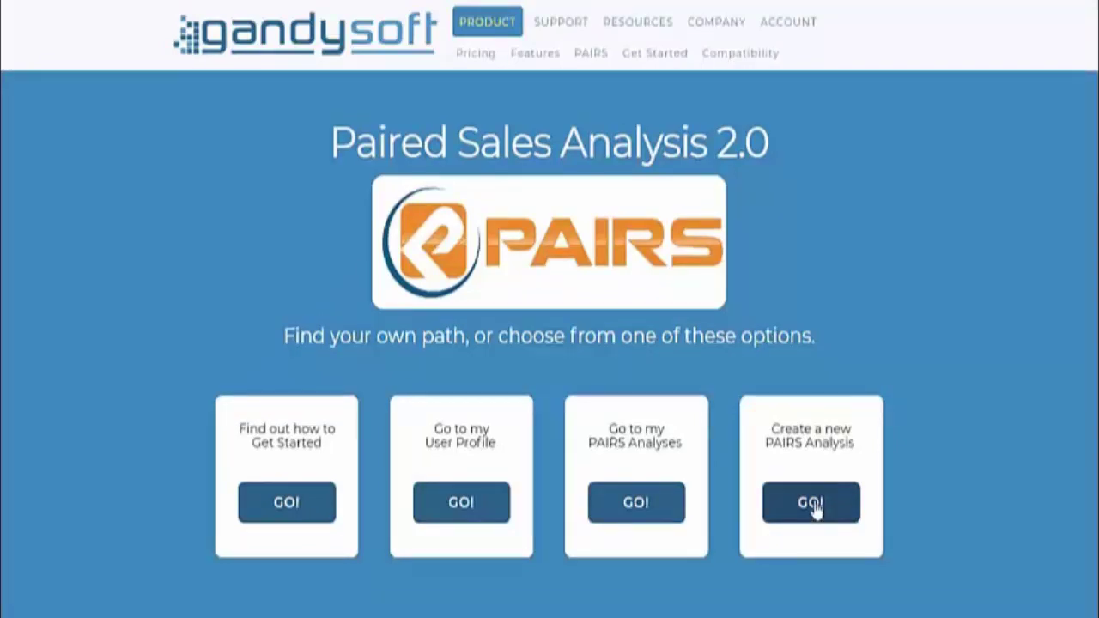
pyautogui.click(813, 507)
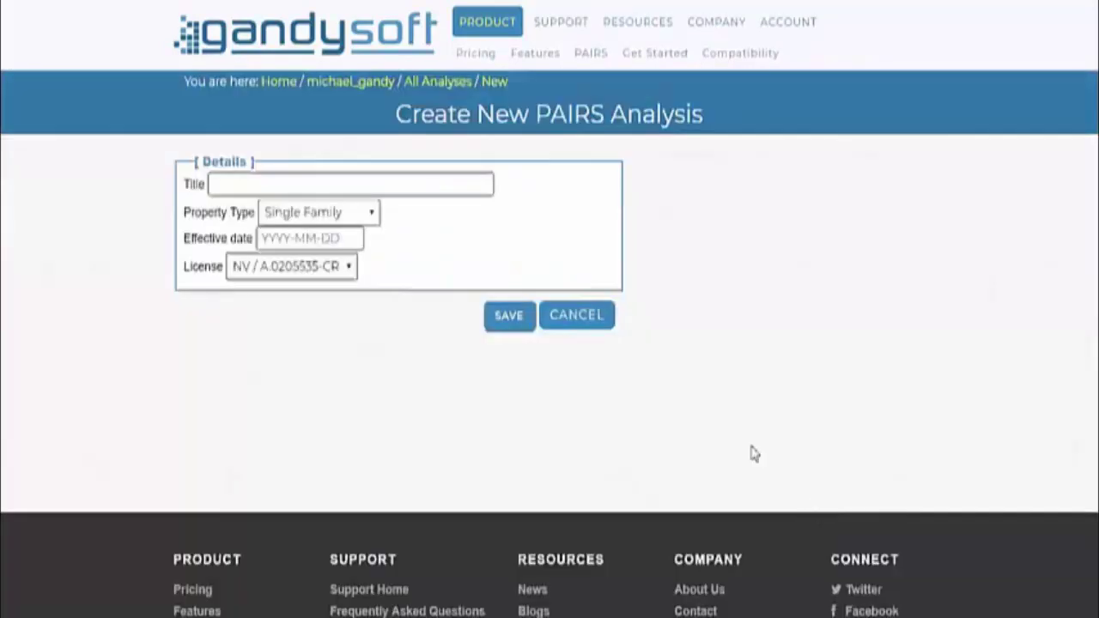
pyautogui.click(231, 184)
pyautogui.write('demo')
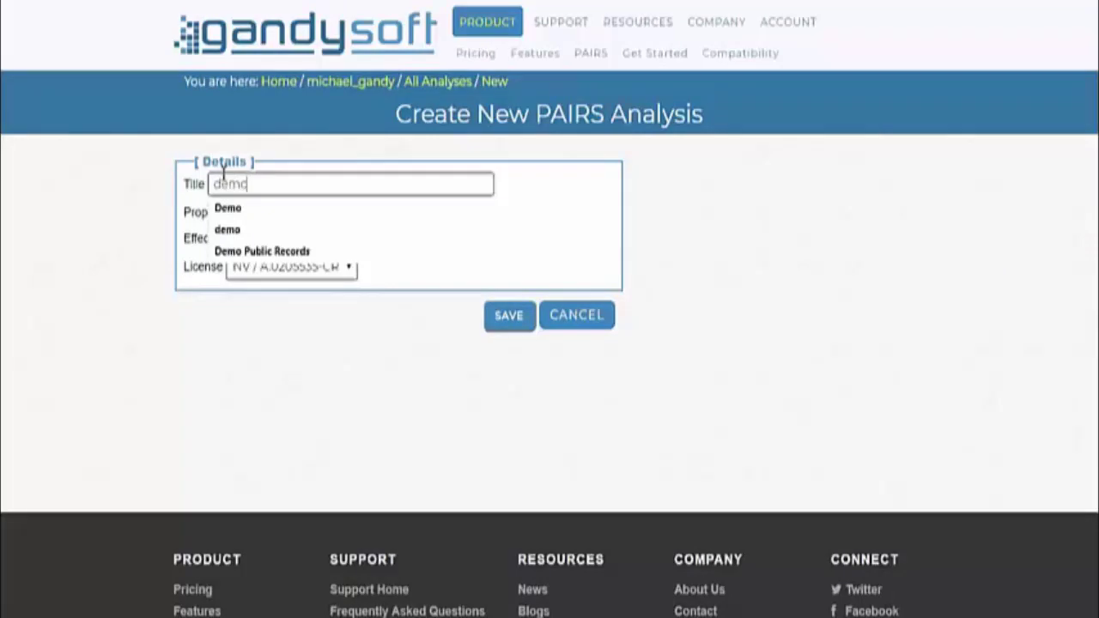
# - Keep Single Family as property type, set effective date 2018-04-22, and save the analysis
pyautogui.click(212, 222)
pyautogui.click(375, 217)
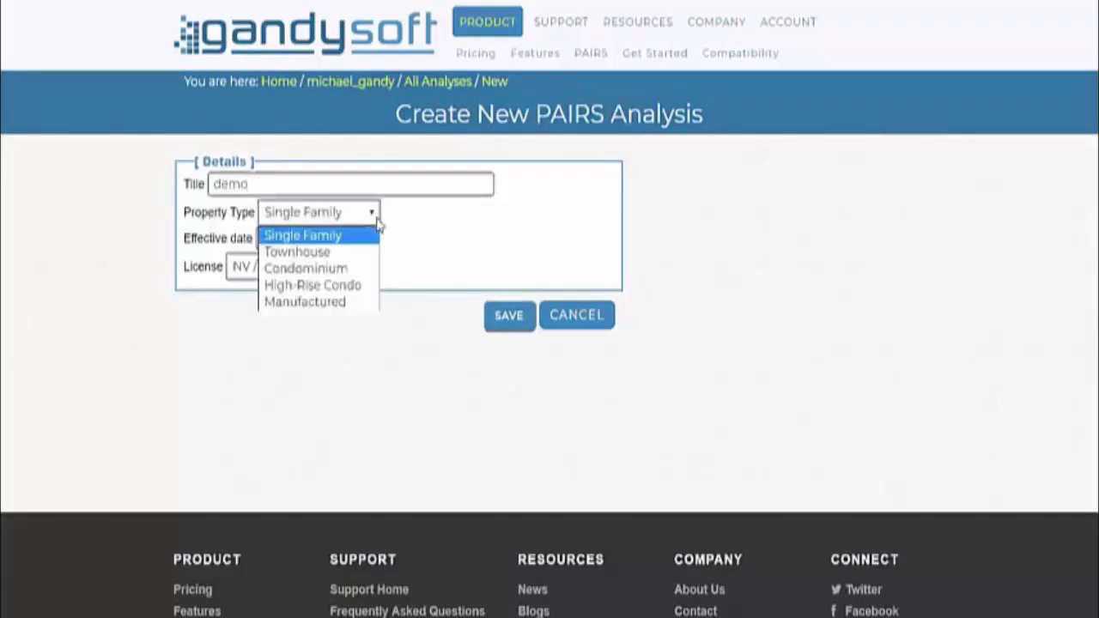
pyautogui.click(316, 240)
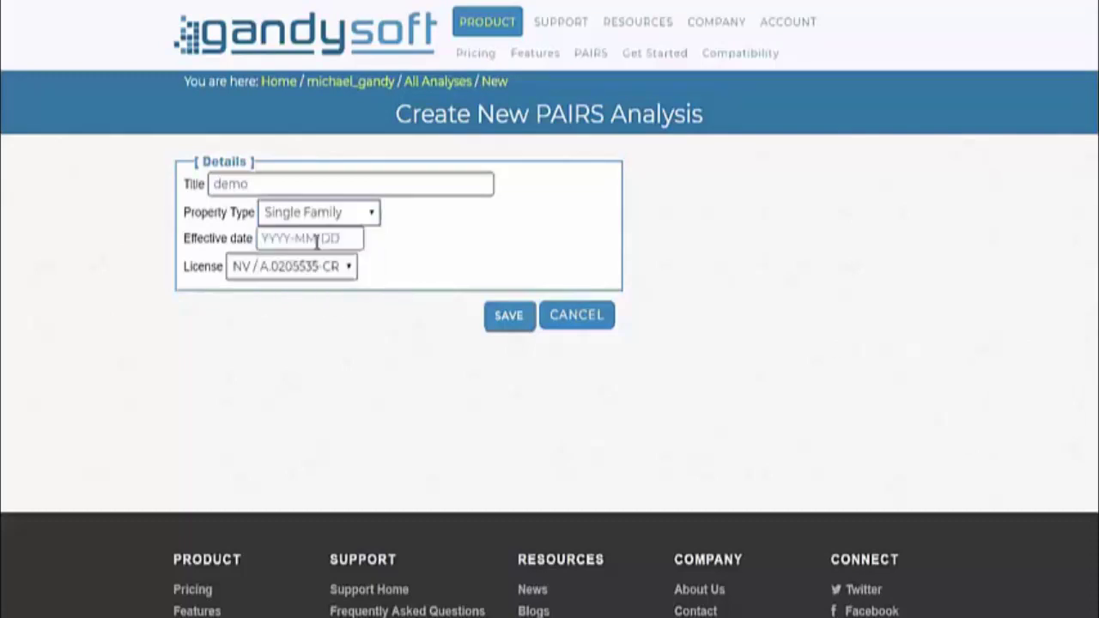
pyautogui.click(264, 238)
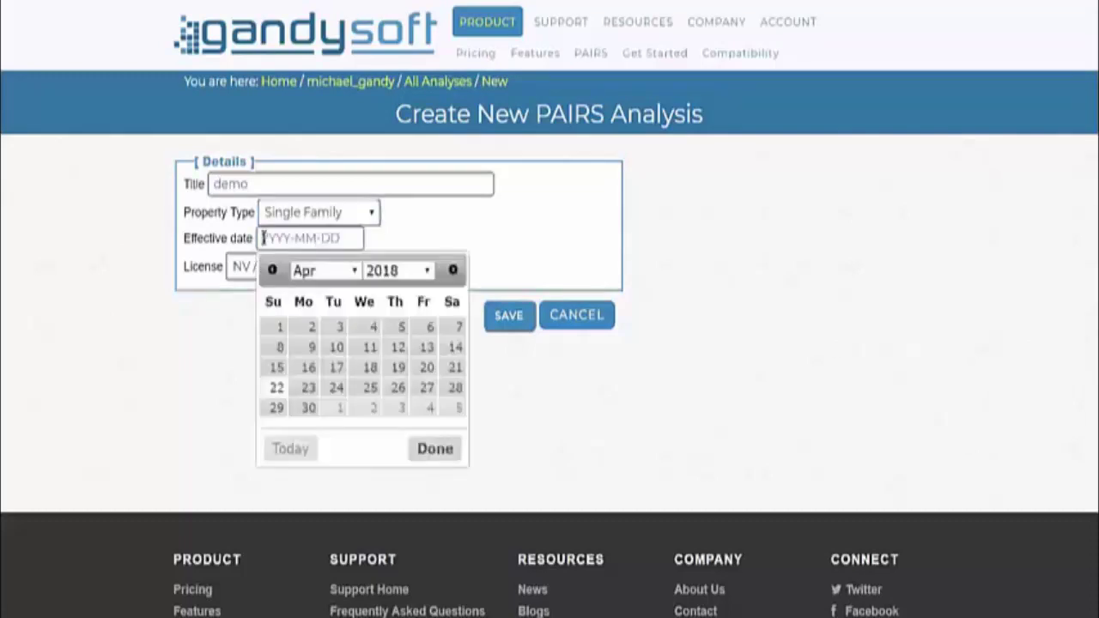
pyautogui.click(276, 387)
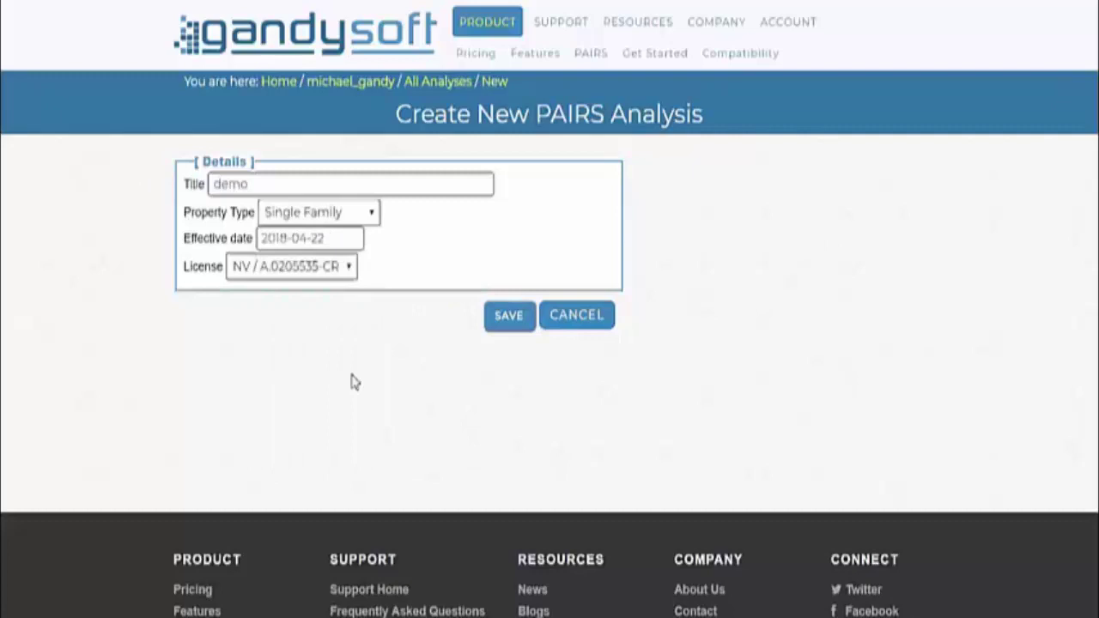
pyautogui.click(514, 324)
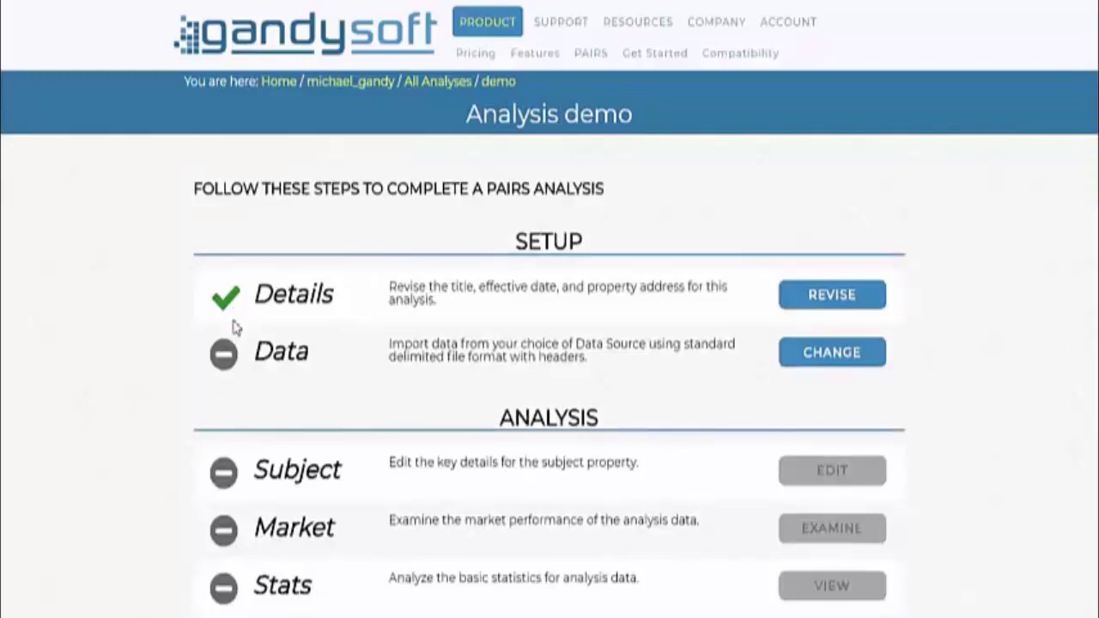
# - Open demo's data import page with Greater Las Vegas Association of Realtors as the source
pyautogui.click(840, 368)
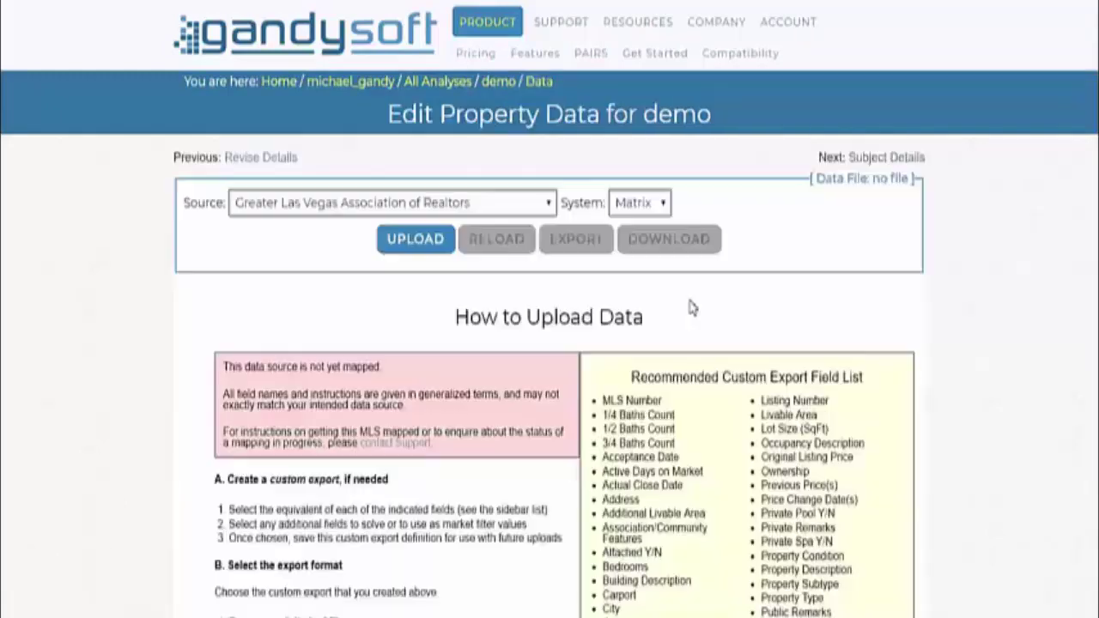
pyautogui.click(549, 202)
pyautogui.scroll(-1, 551, 317)
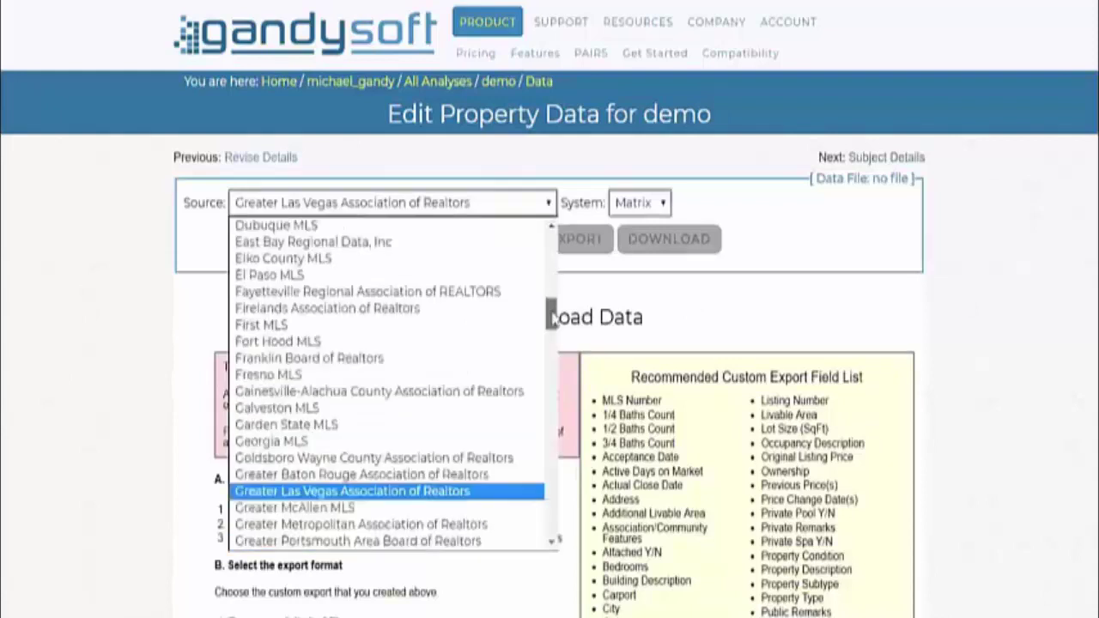
pyautogui.scroll(-4, 551, 318)
pyautogui.click(412, 287)
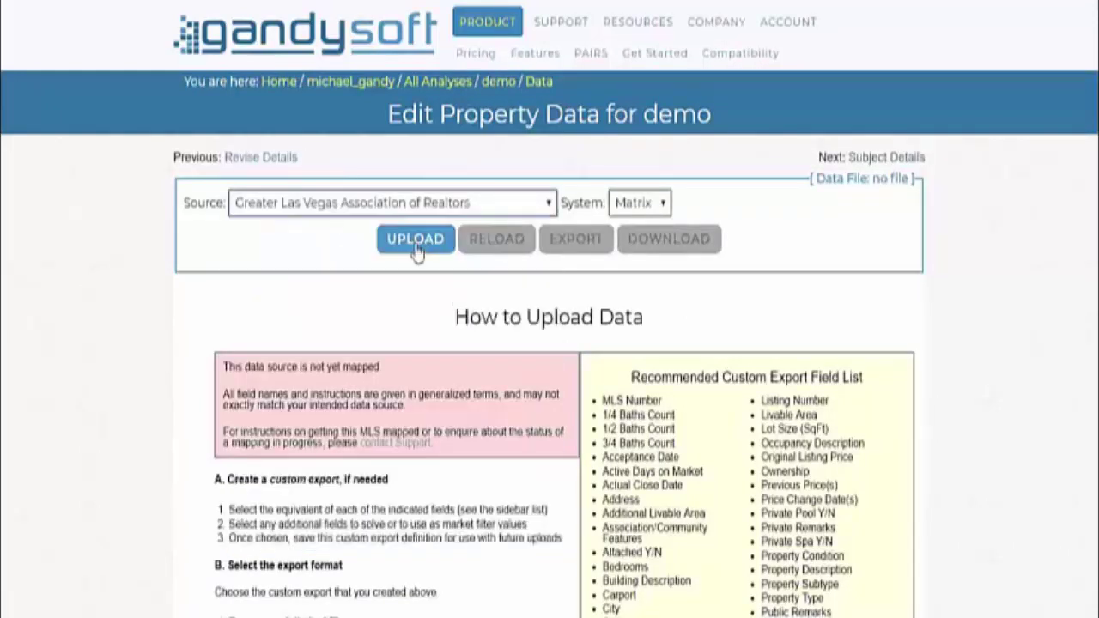
# - Upload Sub Market PAIRS.txt as the demo's property data
pyautogui.click(415, 244)
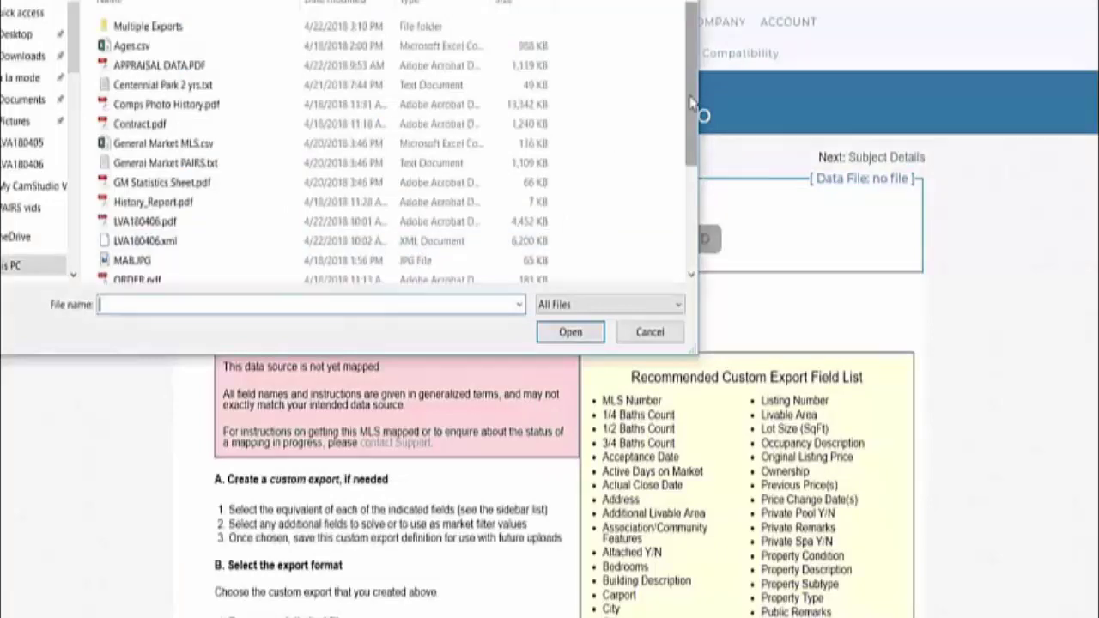
pyautogui.moveTo(694, 121); pyautogui.dragTo(672, 220)
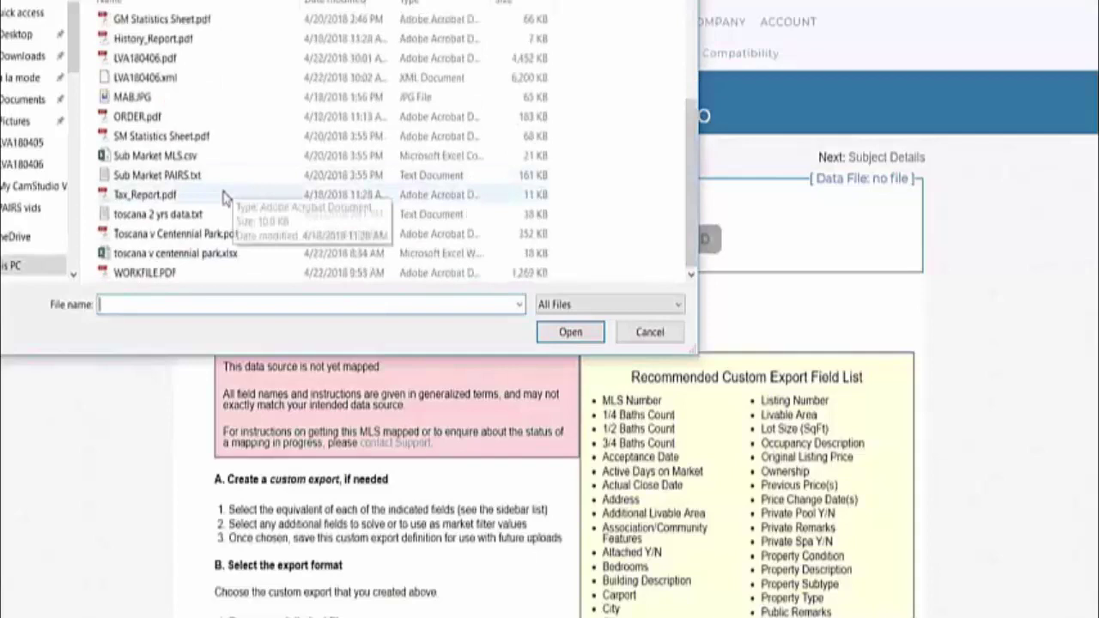
pyautogui.click(148, 176)
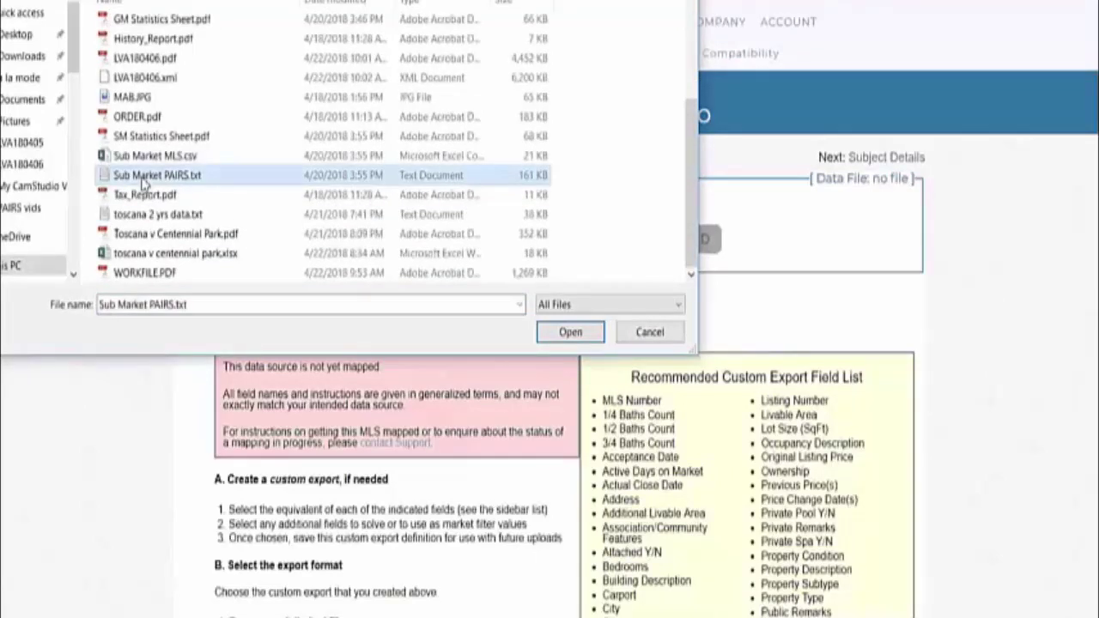
pyautogui.click(562, 340)
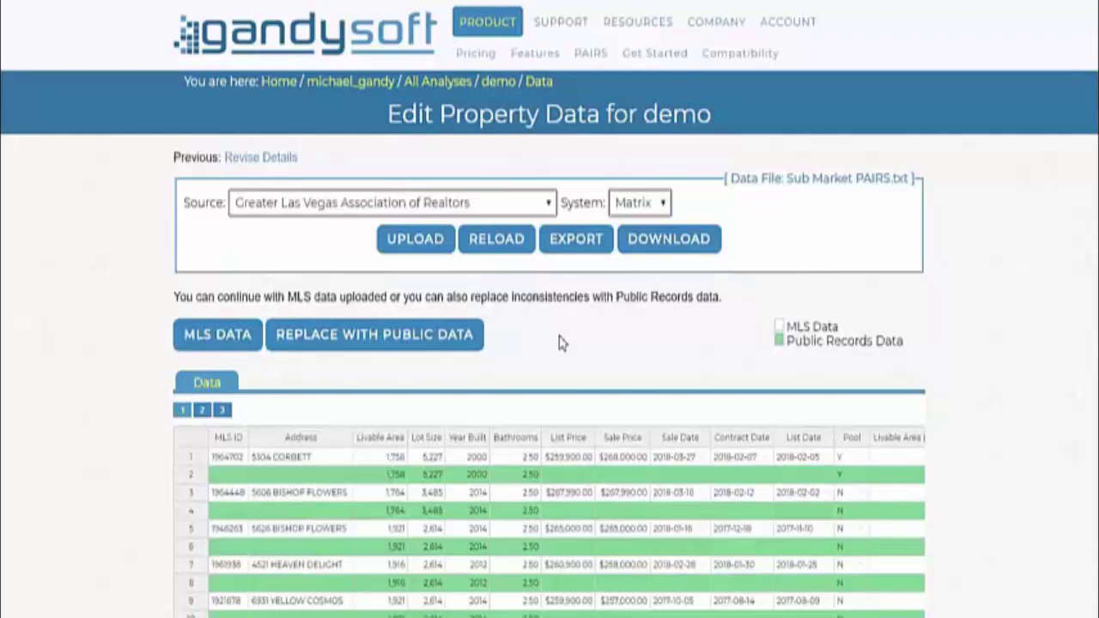
# - Select all three REColorado export files in the Multiple Exports folder, then close the picker
pyautogui.click(413, 238)
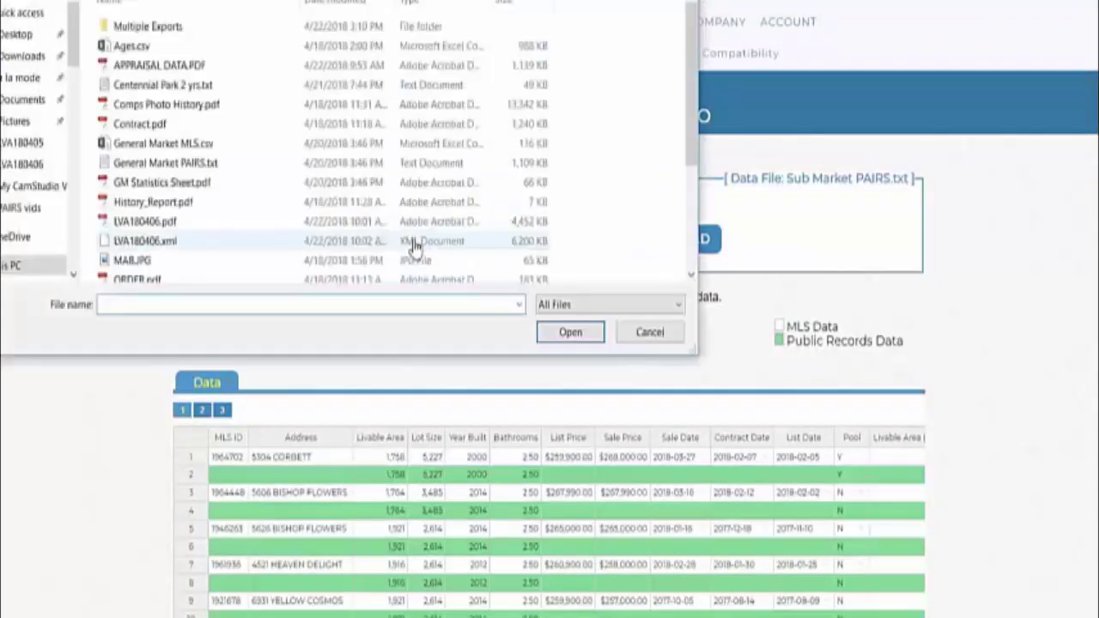
pyautogui.doubleClick(149, 29)
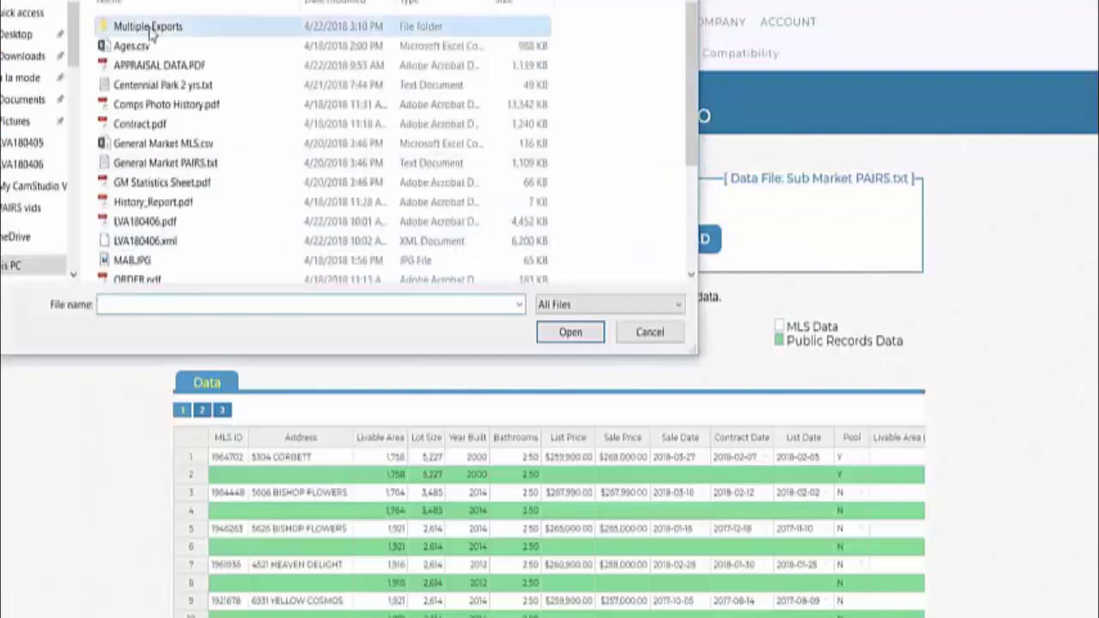
pyautogui.click(152, 32)
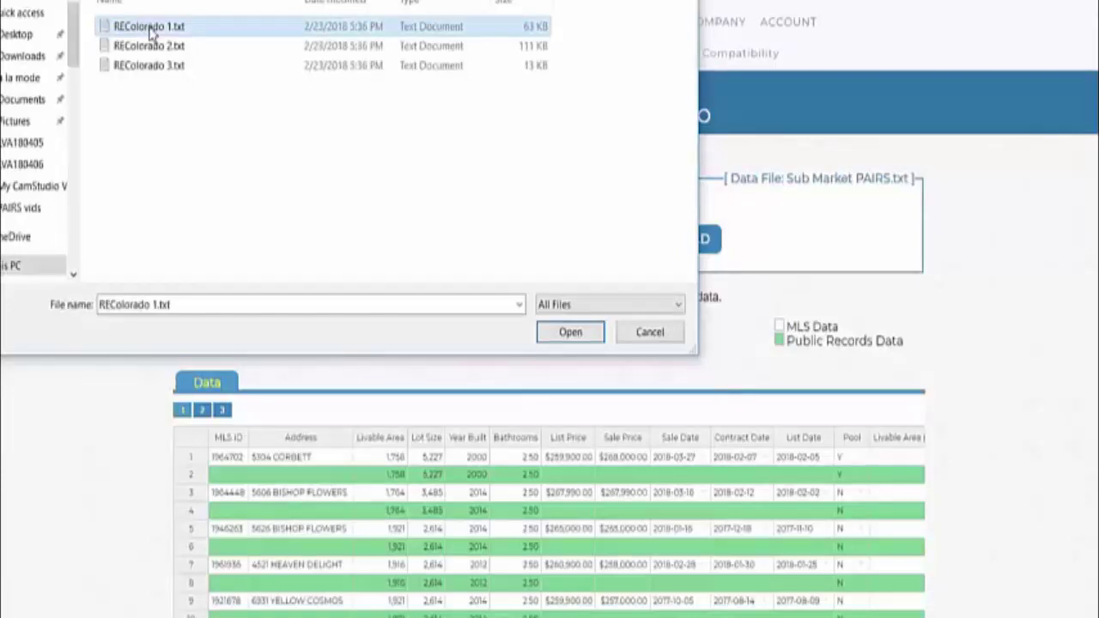
pyautogui.hotkey('ctrl', 'a')
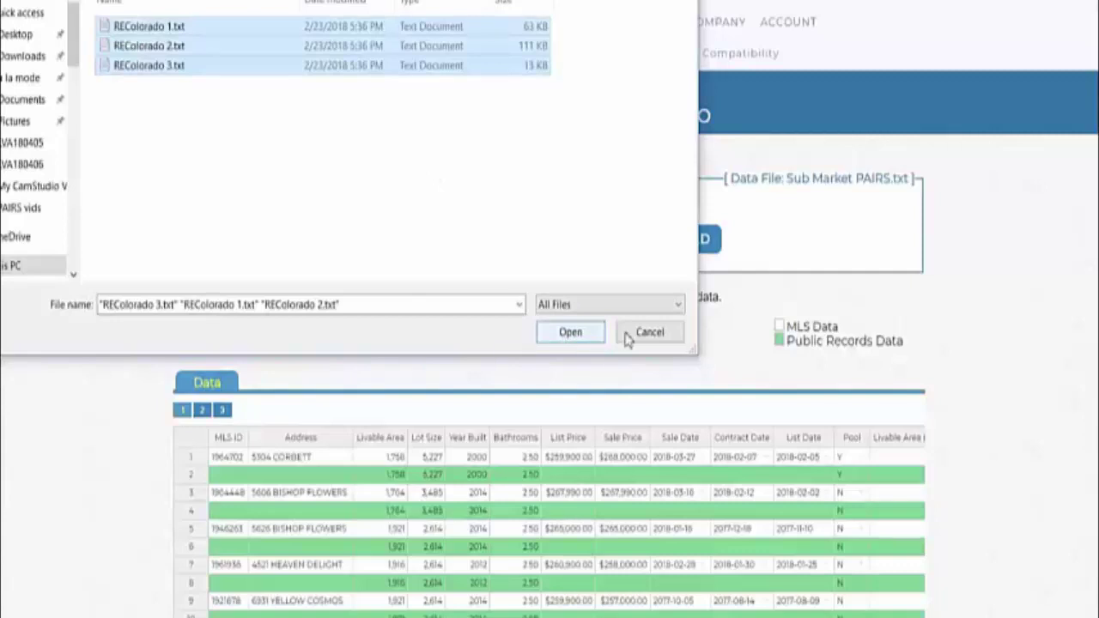
pyautogui.click(650, 337)
# - Scroll down to the MLS versus public records comparison table
pyautogui.scroll(-3, 295, 418)
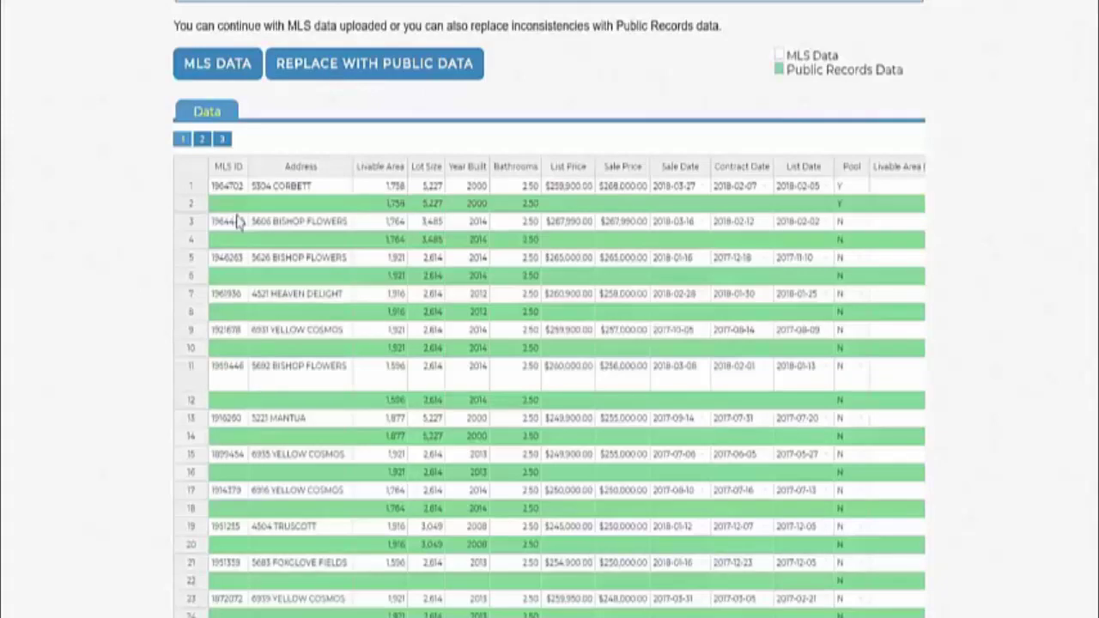
pyautogui.click(382, 191)
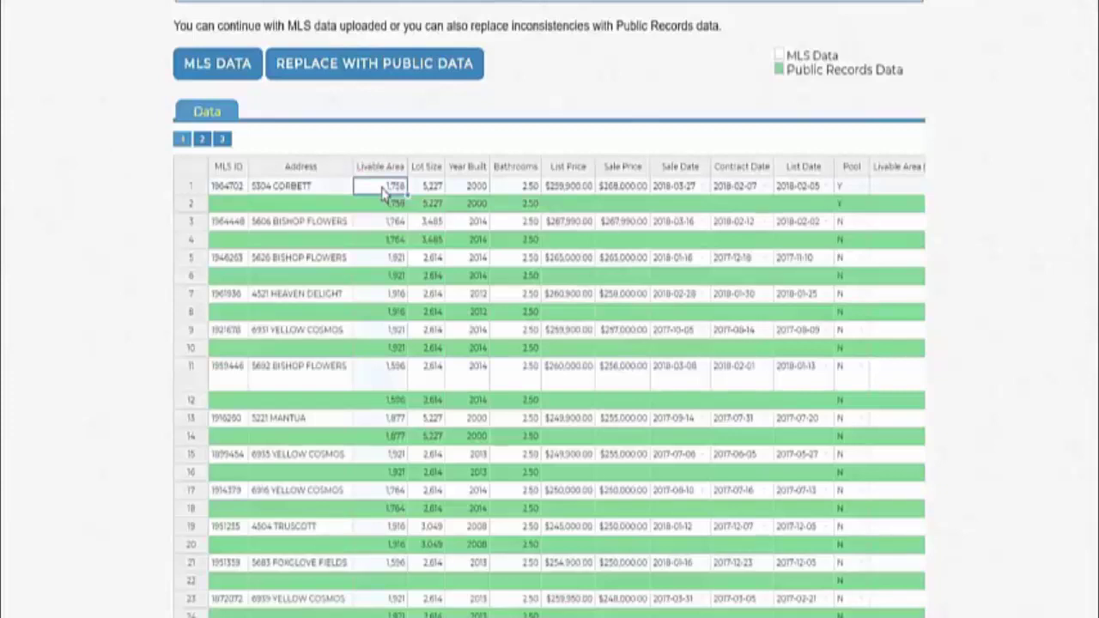
pyautogui.write('18')
pyautogui.write('50')
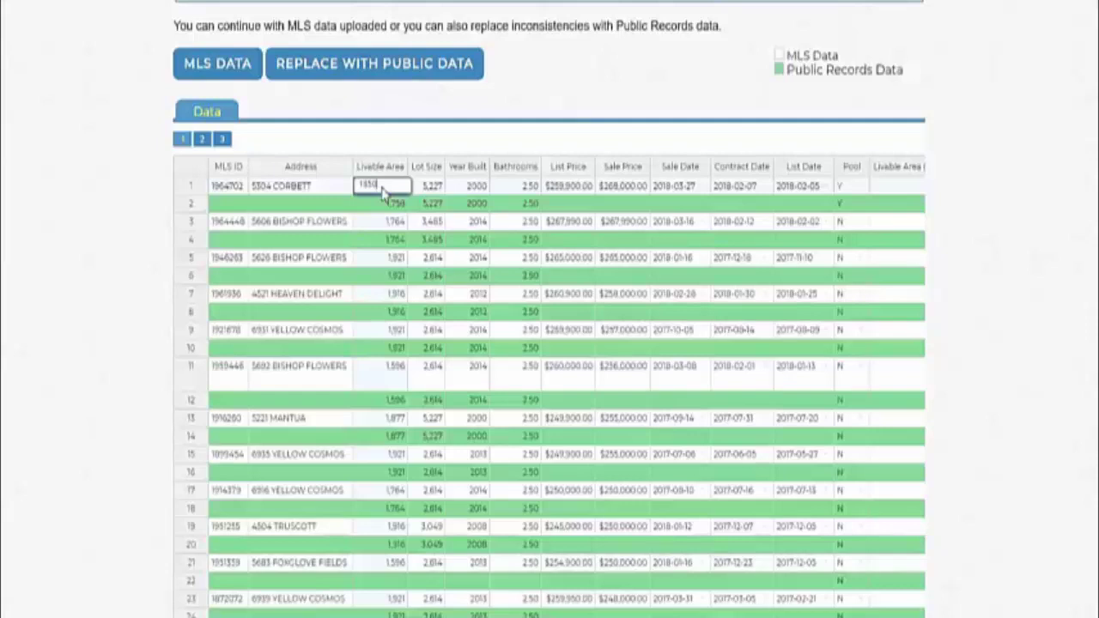
pyautogui.press('Return')
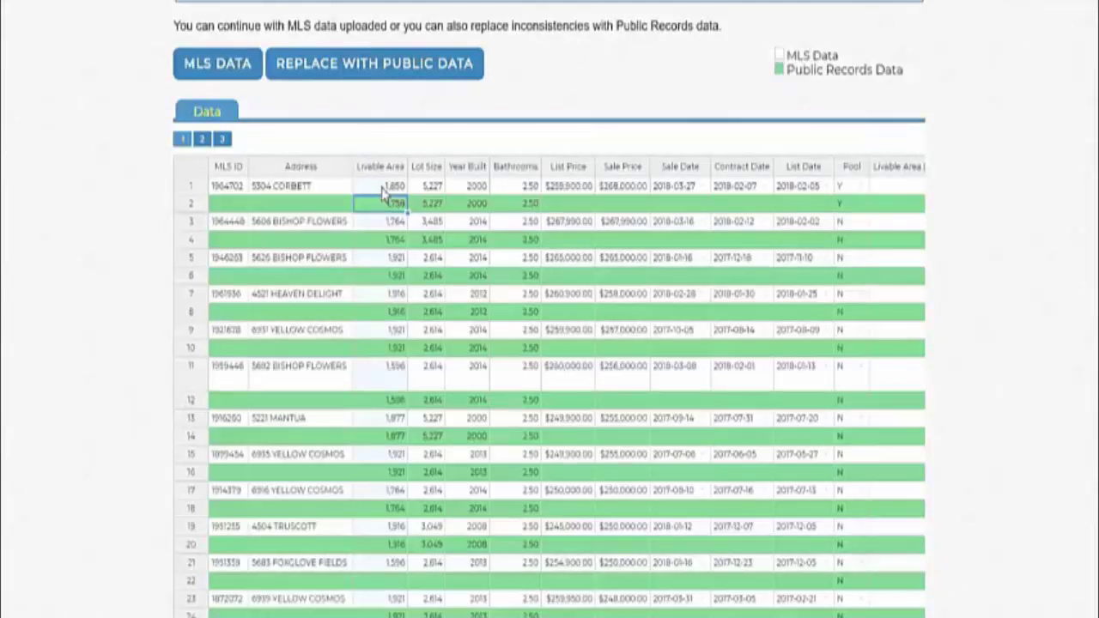
pyautogui.click(384, 190)
# - Review livable area, year built, sale price, sale date, pool, attic and basement cells across listings
pyautogui.click(392, 220)
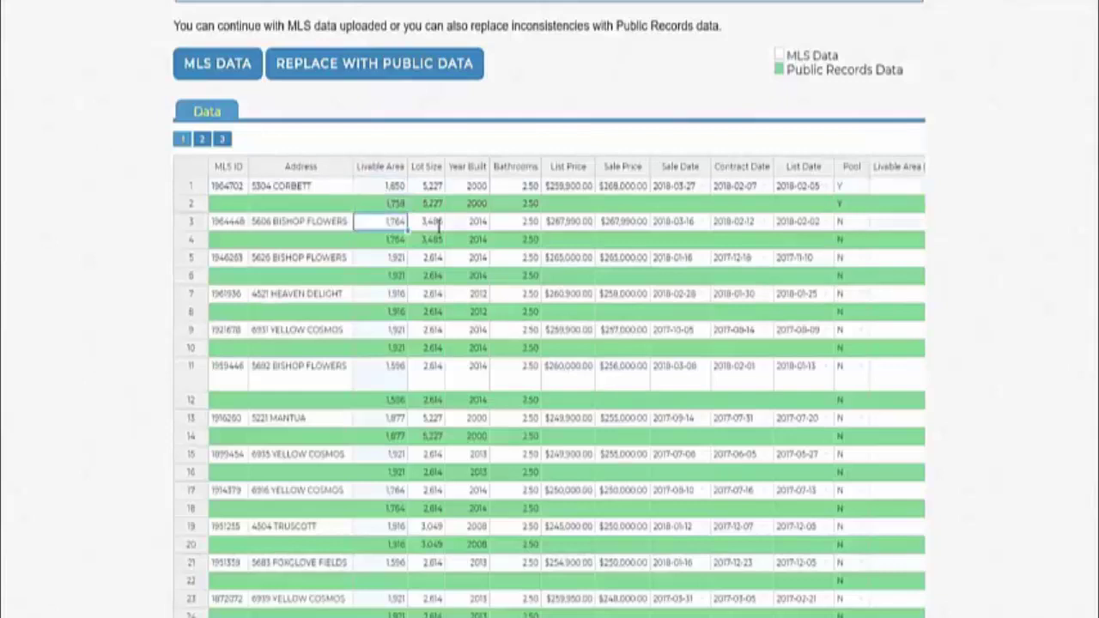
pyautogui.click(468, 225)
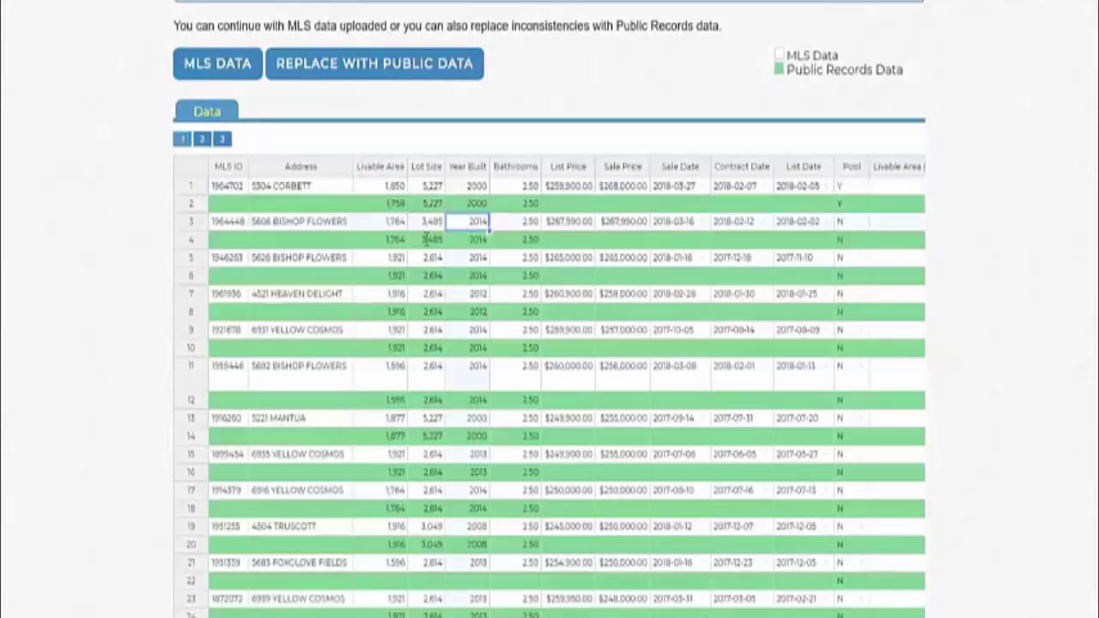
pyautogui.click(393, 258)
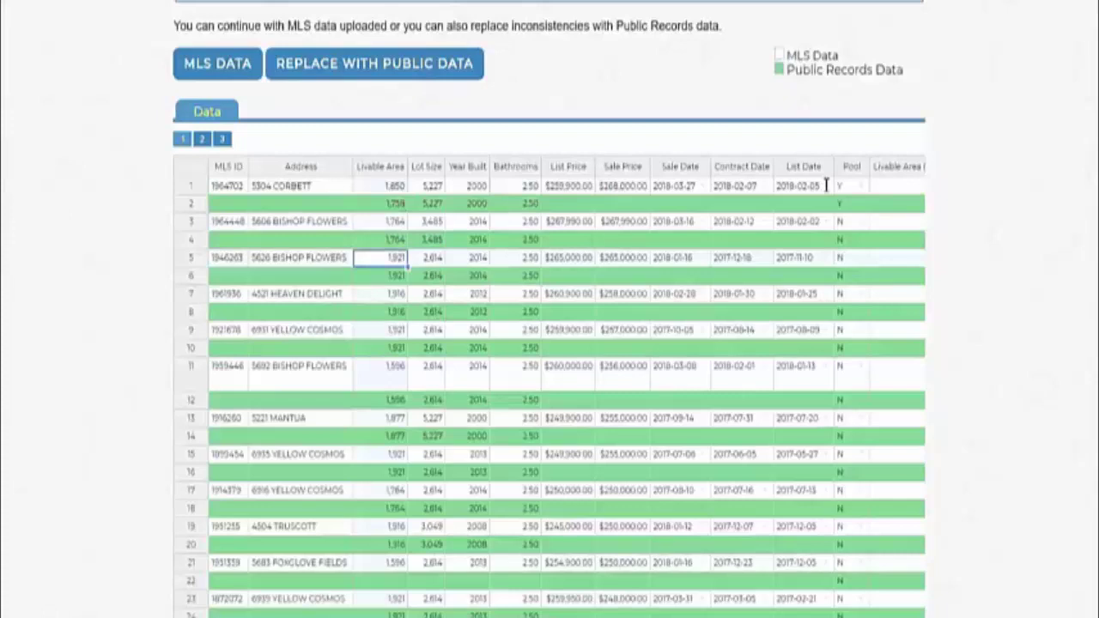
pyautogui.click(627, 185)
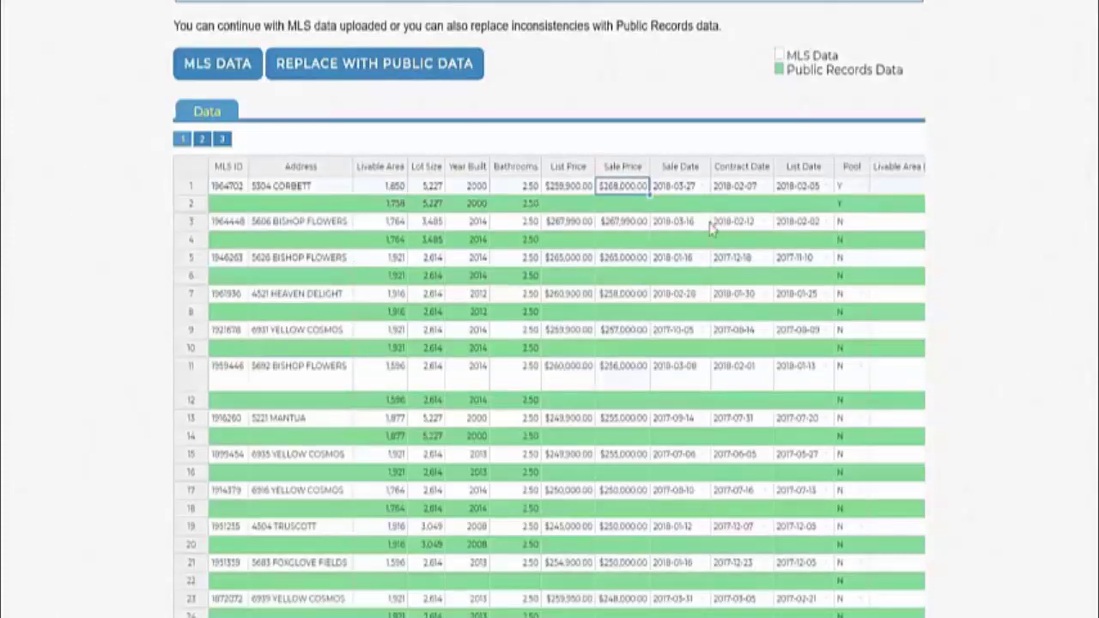
pyautogui.press('Tab')
pyautogui.press('Tab')
pyautogui.press('Tab')
pyautogui.press('Tab')
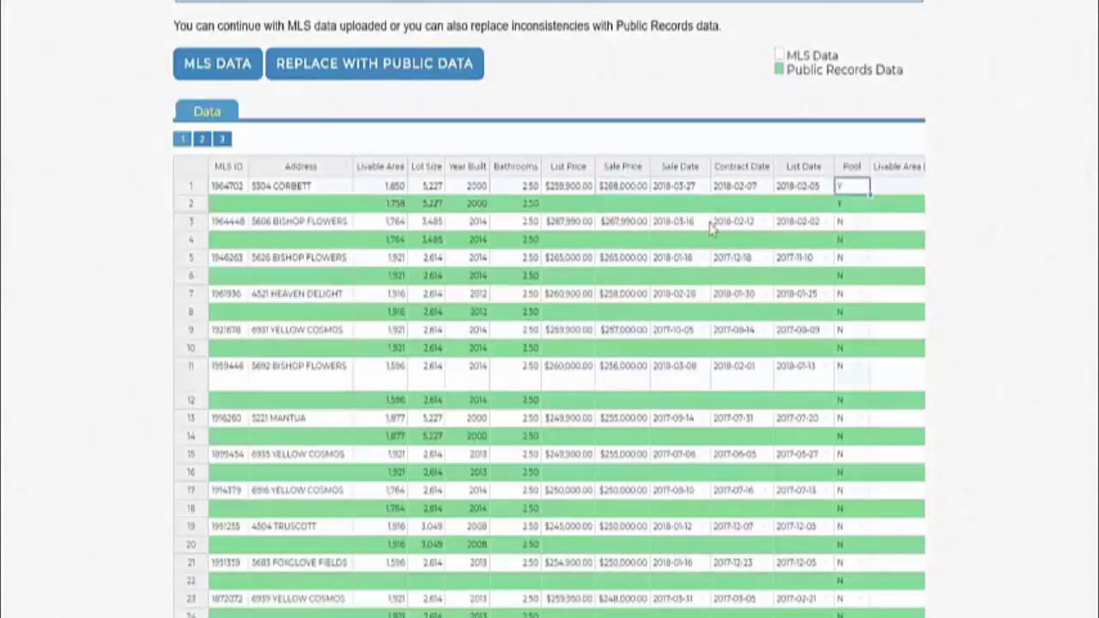
pyautogui.press('Tab')
pyautogui.press('Tab')
pyautogui.press('Tab')
pyautogui.press('Tab')
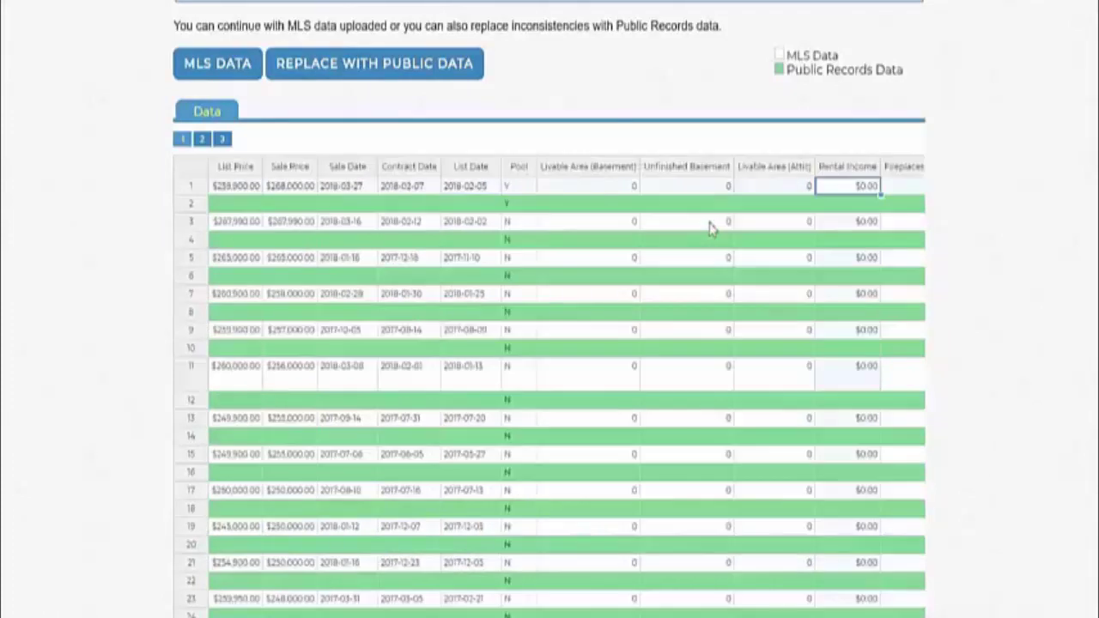
pyautogui.hotkey('shift', 'Tab')
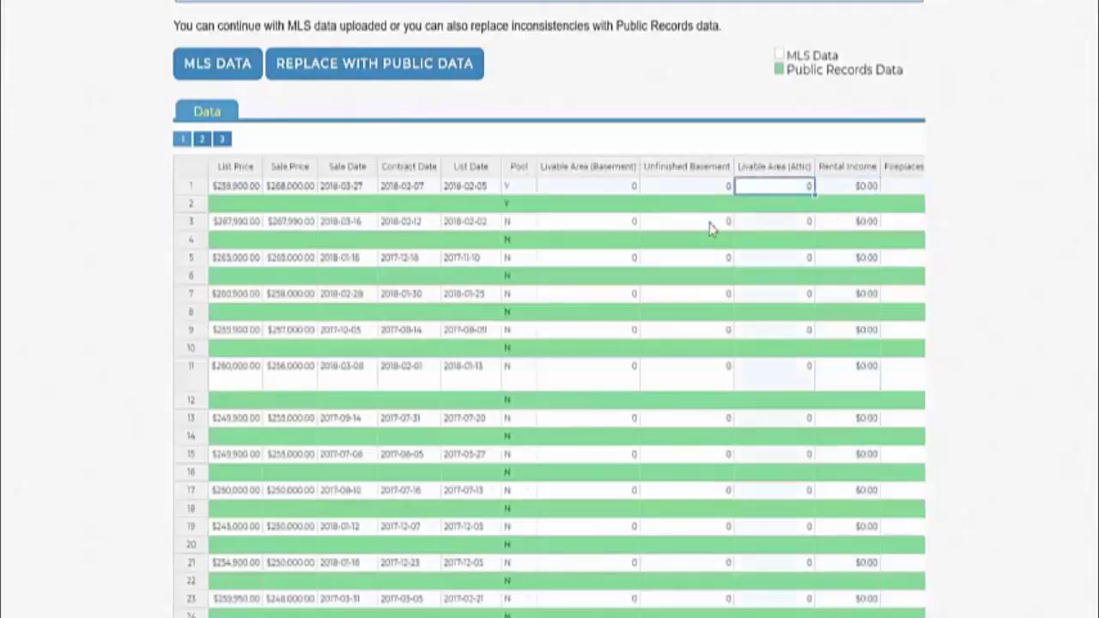
pyautogui.hotkey('shift', 'Tab')
pyautogui.hotkey('shift', 'Tab')
pyautogui.hotkey('shift', 'Tab')
pyautogui.hotkey('shift', 'Tab')
pyautogui.hotkey('shift', 'Tab')
pyautogui.hotkey('shift', 'Tab')
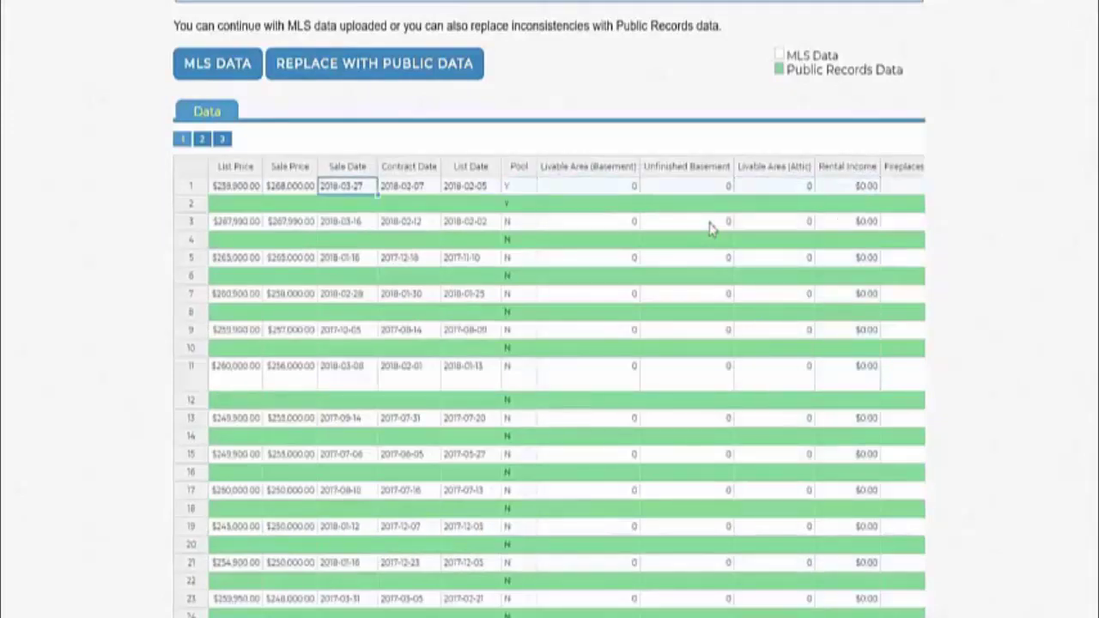
pyautogui.hotkey('shift', 'Tab')
pyautogui.hotkey('shift', 'Tab')
pyautogui.hotkey('shift', 'Tab')
pyautogui.hotkey('shift', 'Tab')
pyautogui.hotkey('shift', 'Tab')
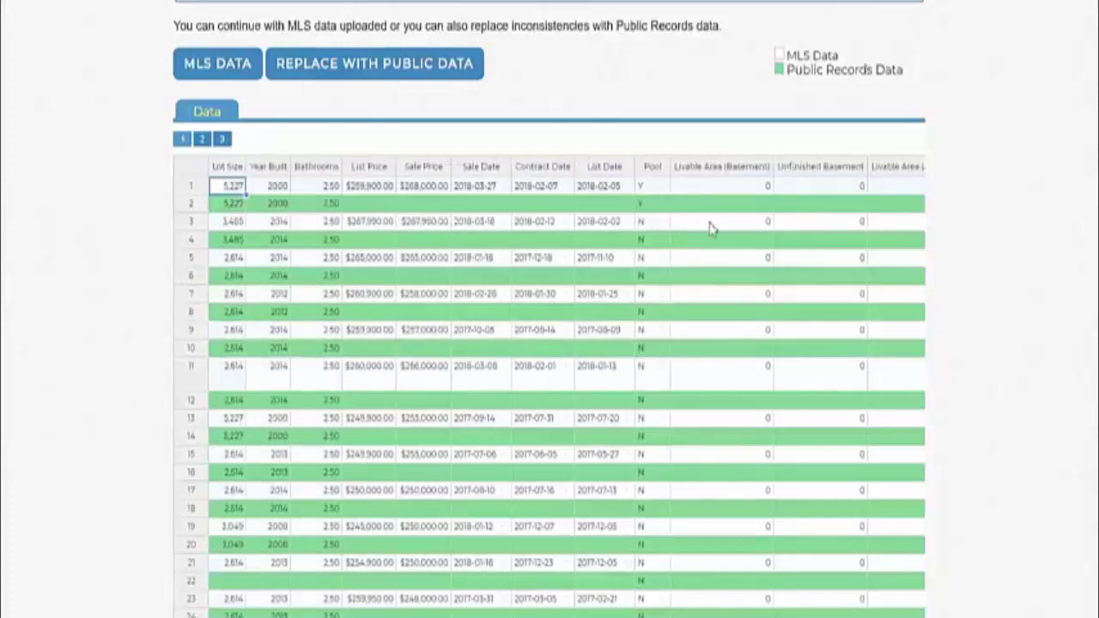
pyautogui.hotkey('shift', 'Tab')
pyautogui.hotkey('shift', 'Tab')
pyautogui.hotkey('shift', 'Tab')
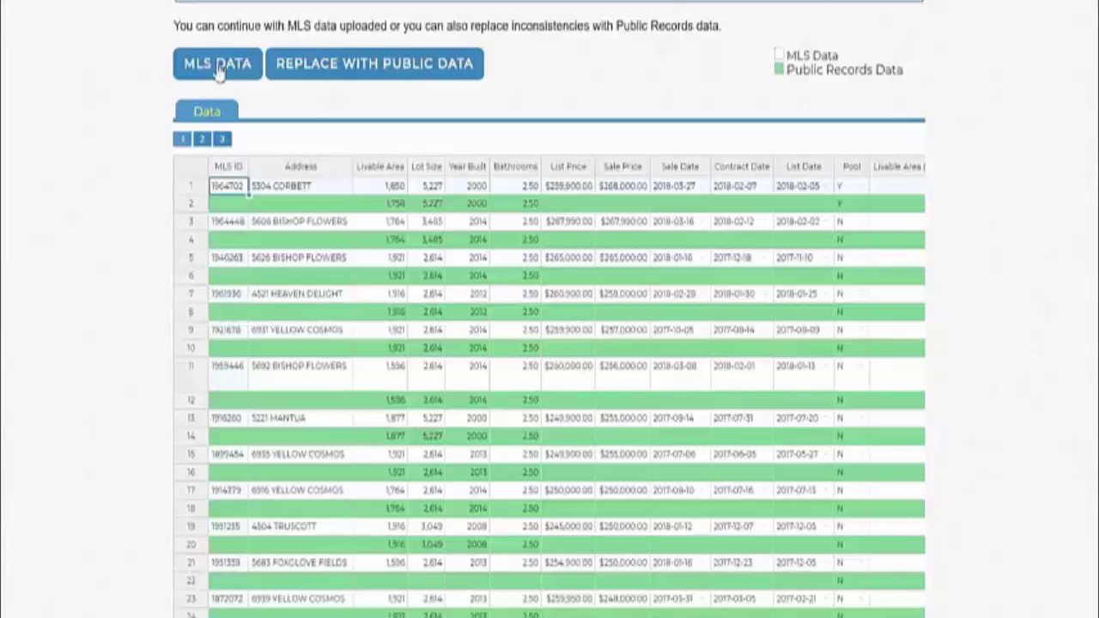
# - Keep MLS data over public records and go to the Subject Details page
pyautogui.click(217, 73)
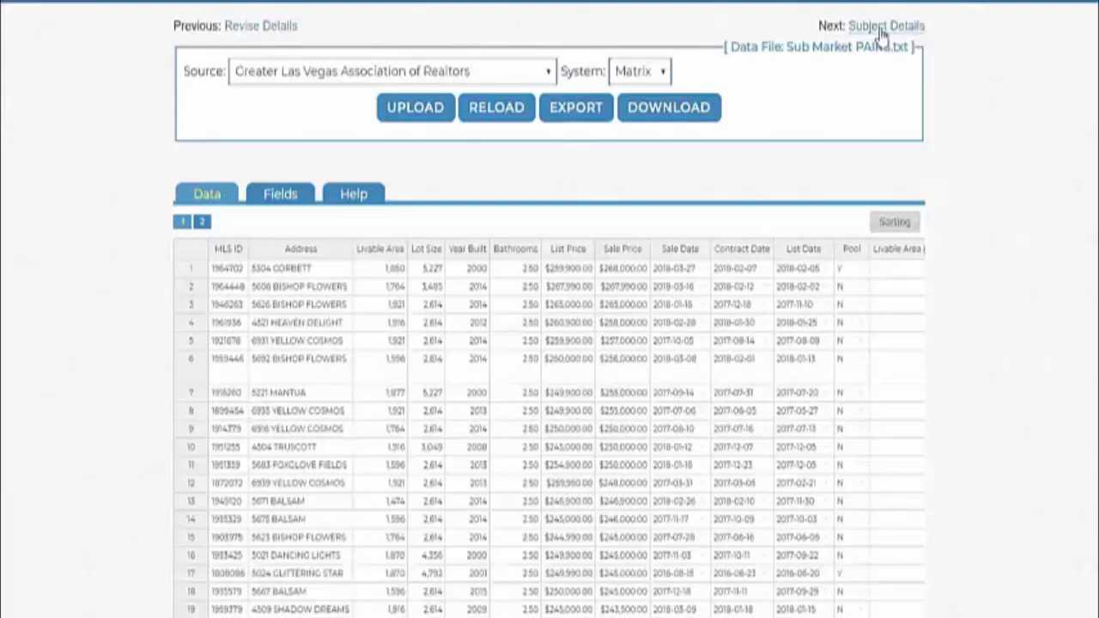
pyautogui.click(881, 32)
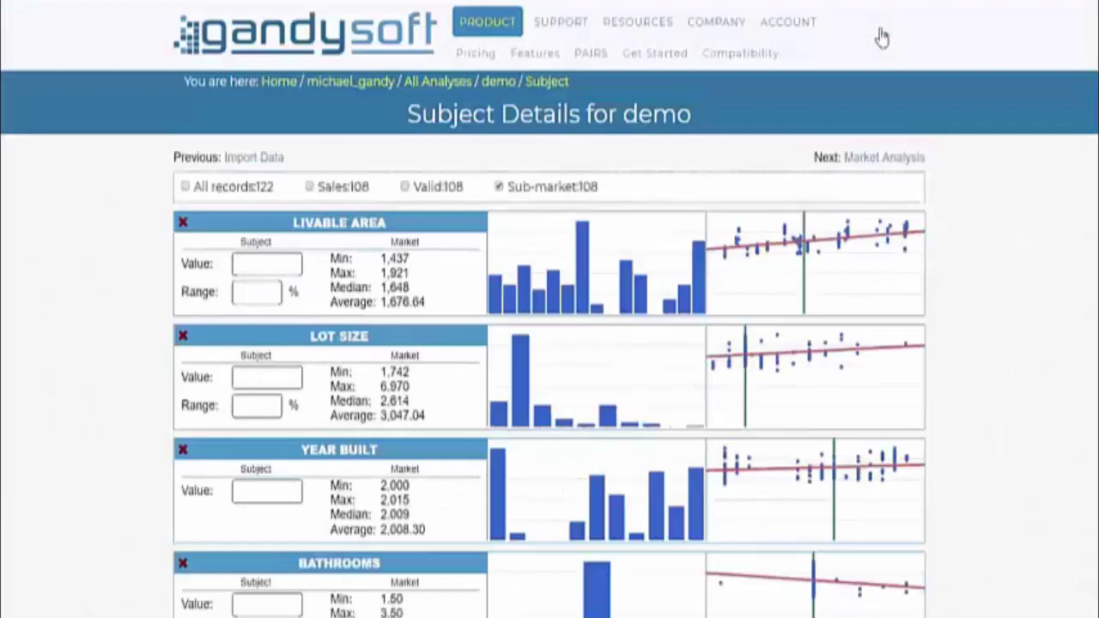